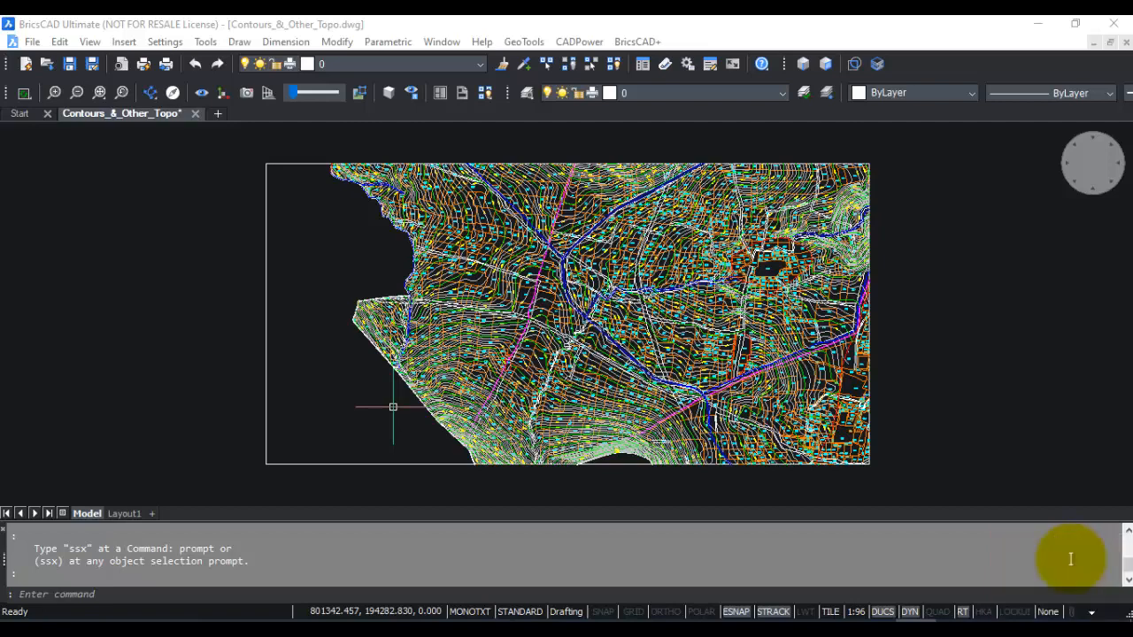
{"action": "left_click", "coordinate": [103, 596]}
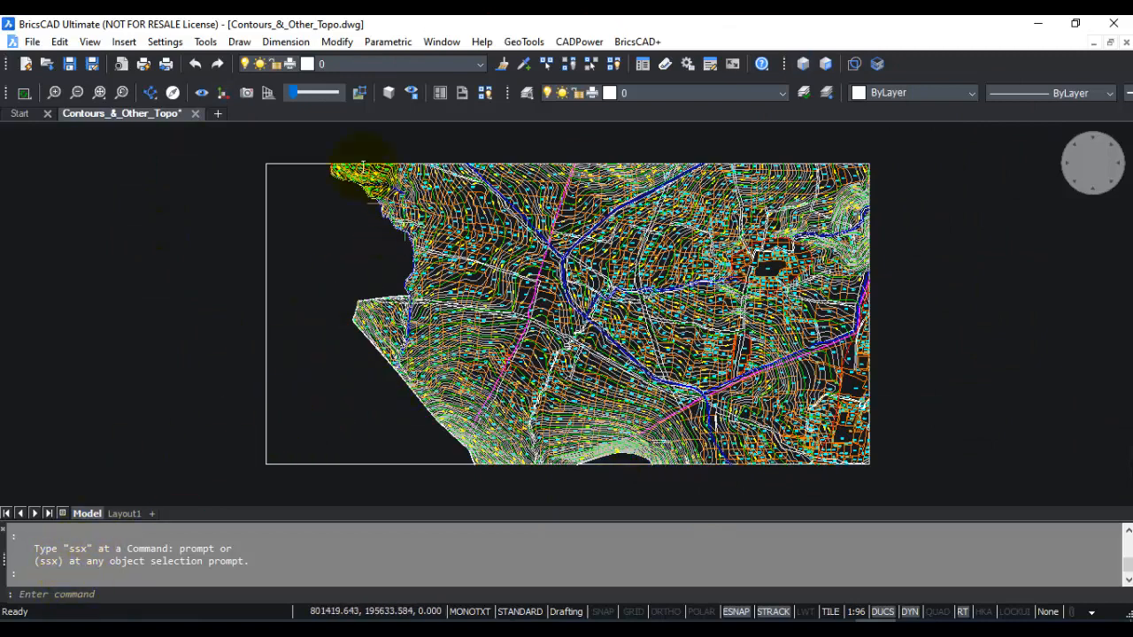
{"action": "left_click", "coordinate": [55, 595]}
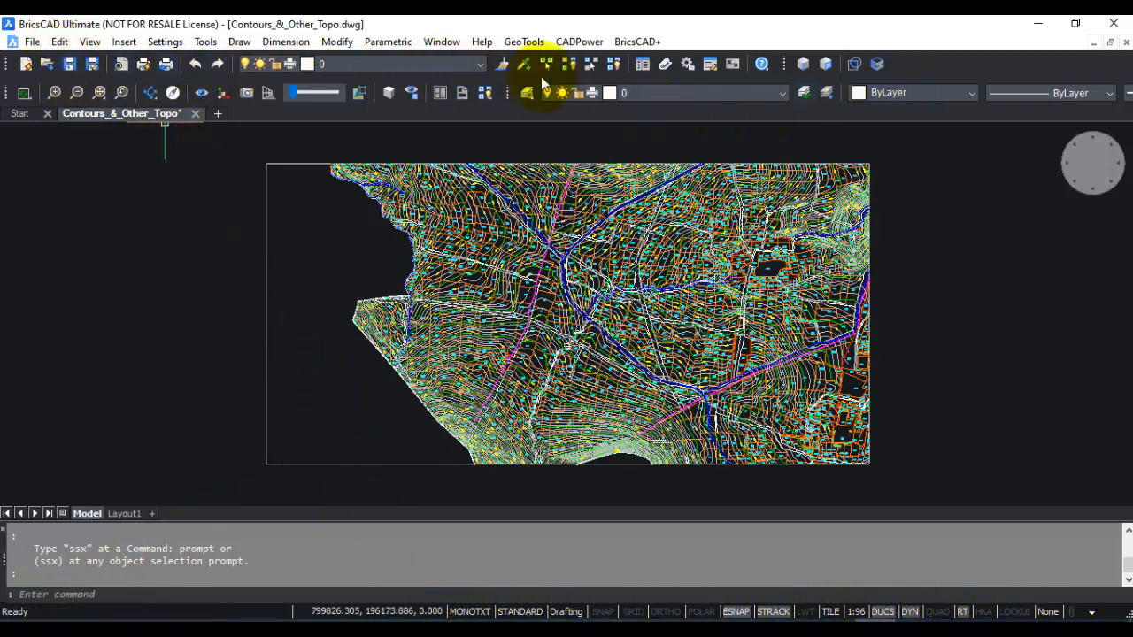
{"action": "left_click", "coordinate": [440, 42]}
{"action": "left_click", "coordinate": [440, 42]}
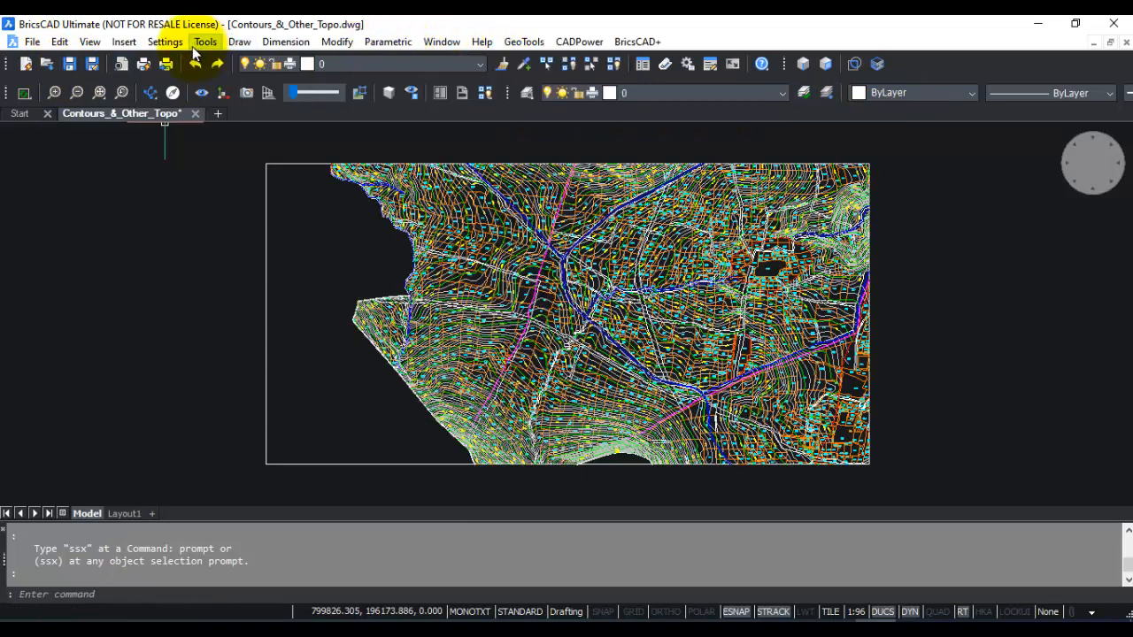
{"action": "left_click", "coordinate": [89, 42]}
{"action": "mouse_move", "coordinate": [164, 41]}
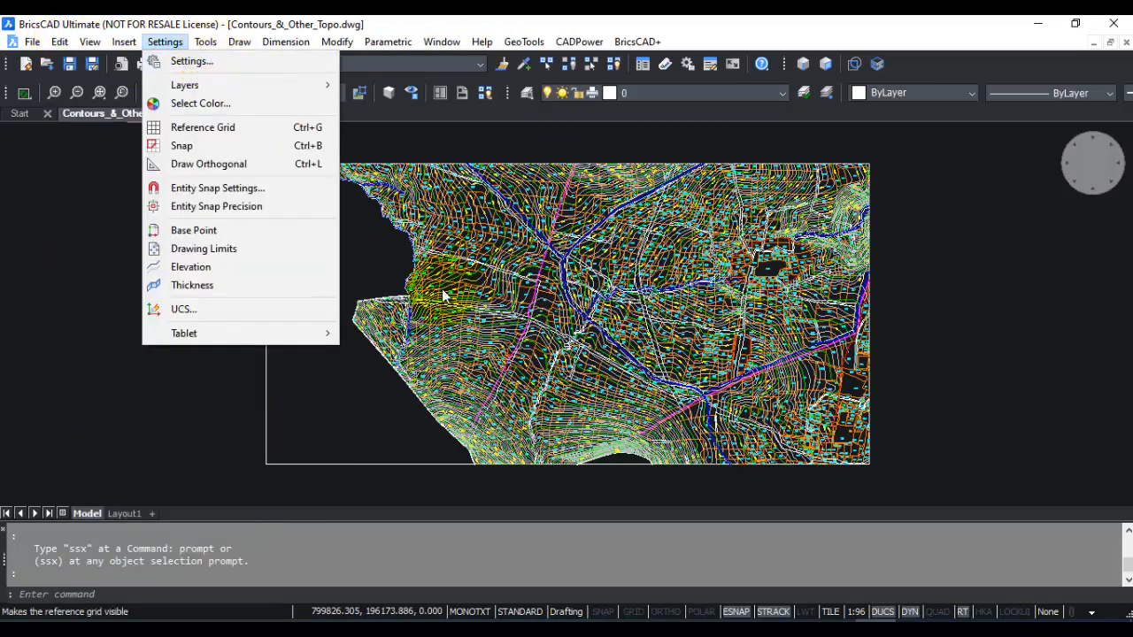
{"action": "left_click", "coordinate": [83, 594]}
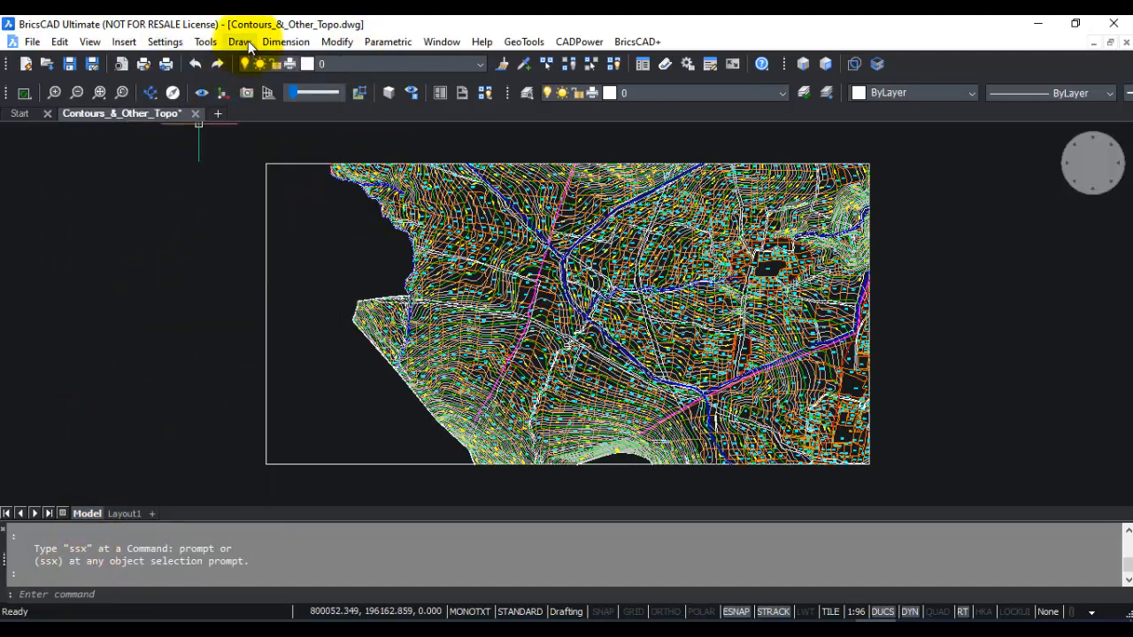
{"action": "left_click", "coordinate": [95, 591]}
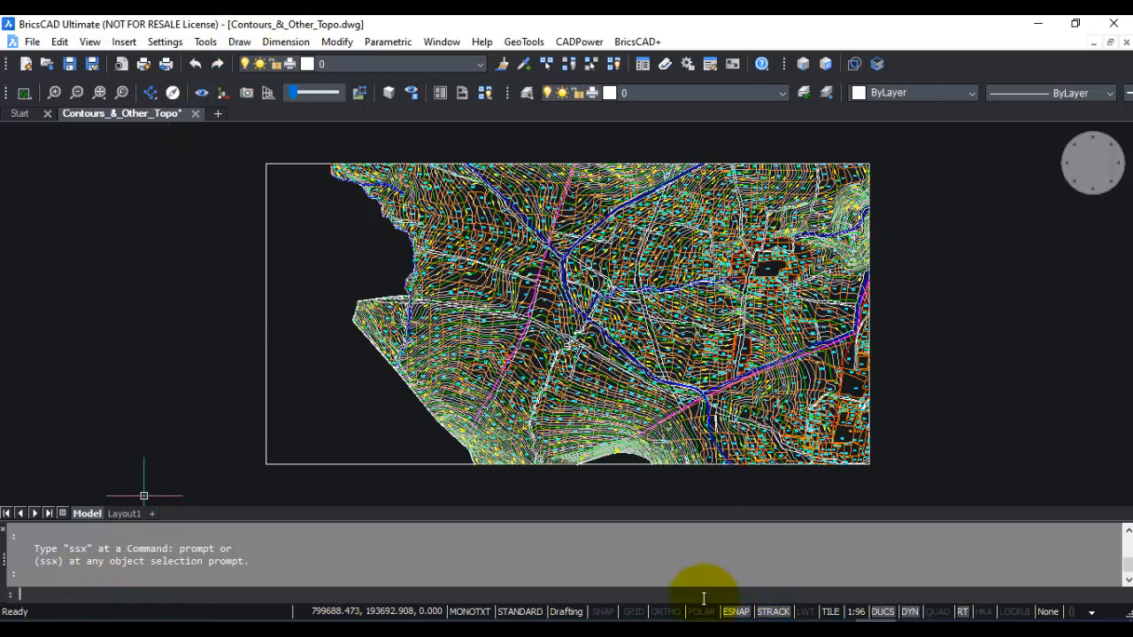
{"action": "left_click", "coordinate": [269, 39]}
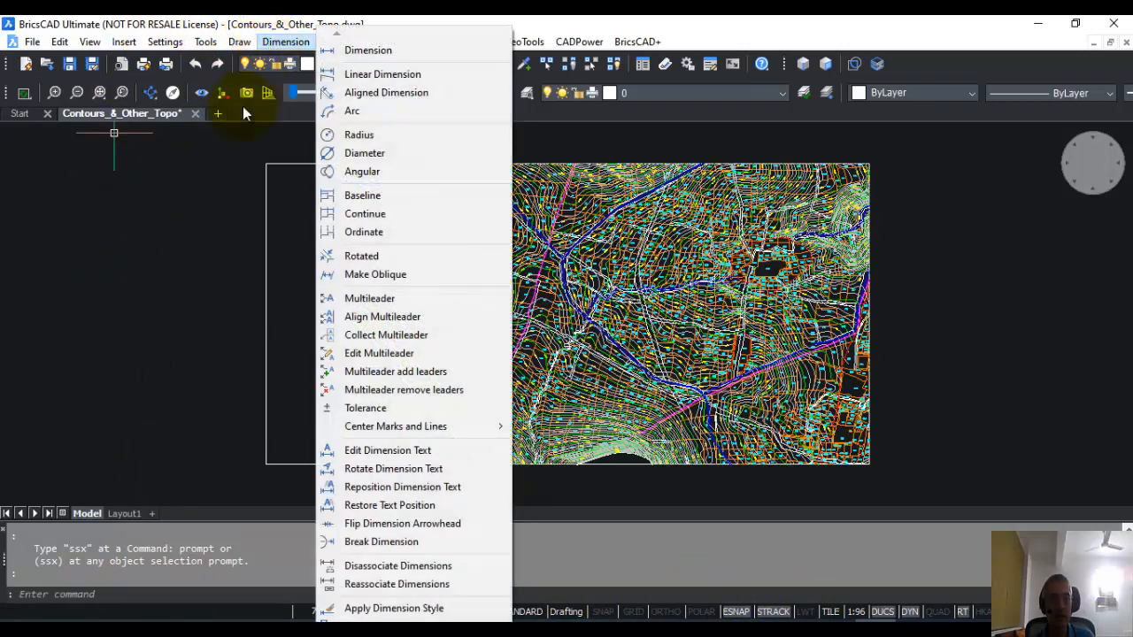
Hide the menu bar by setting the MENUBAR variable to 0.
{"action": "left_click", "coordinate": [60, 599]}
{"action": "type", "text": "me"}
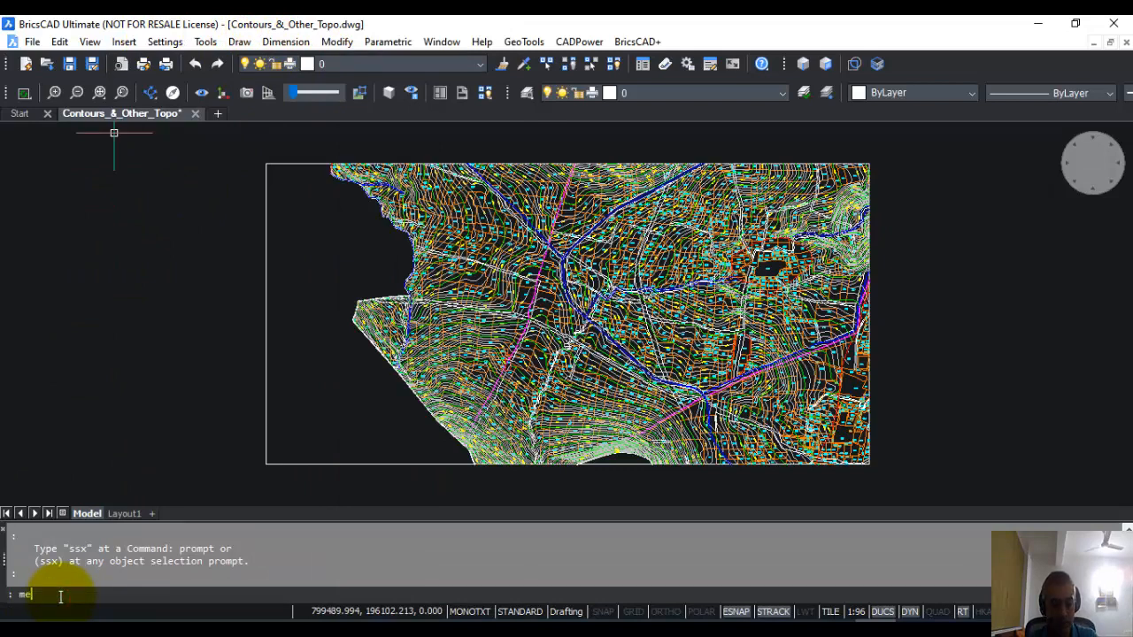
{"action": "type", "text": "nubar"}
{"action": "key", "text": "Return"}
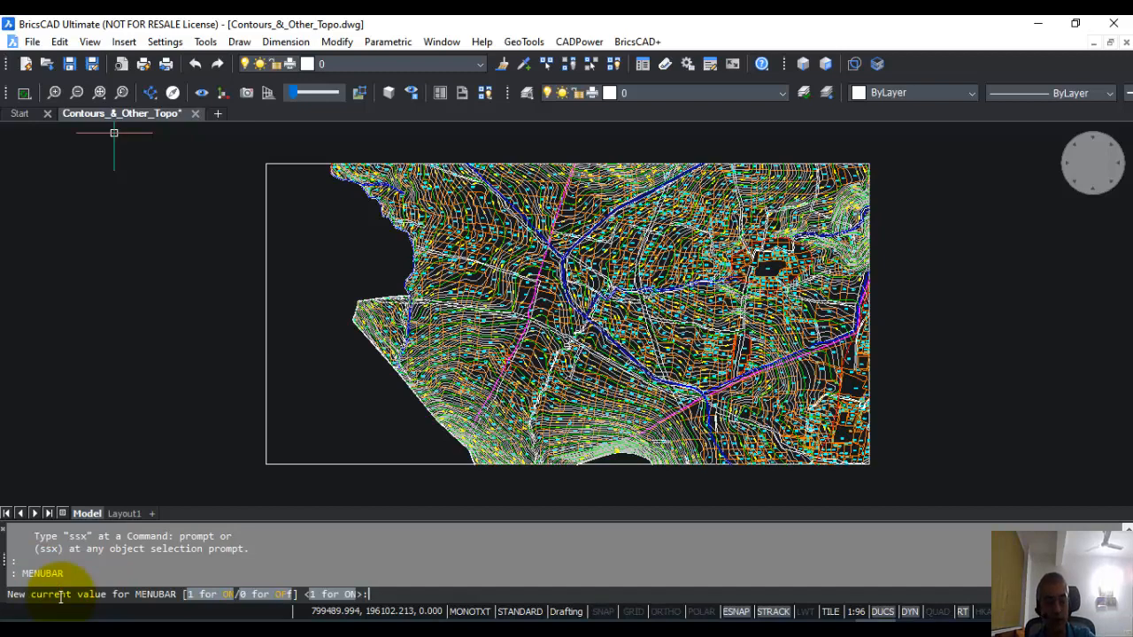
{"action": "type", "text": "0"}
{"action": "key", "text": "Return"}
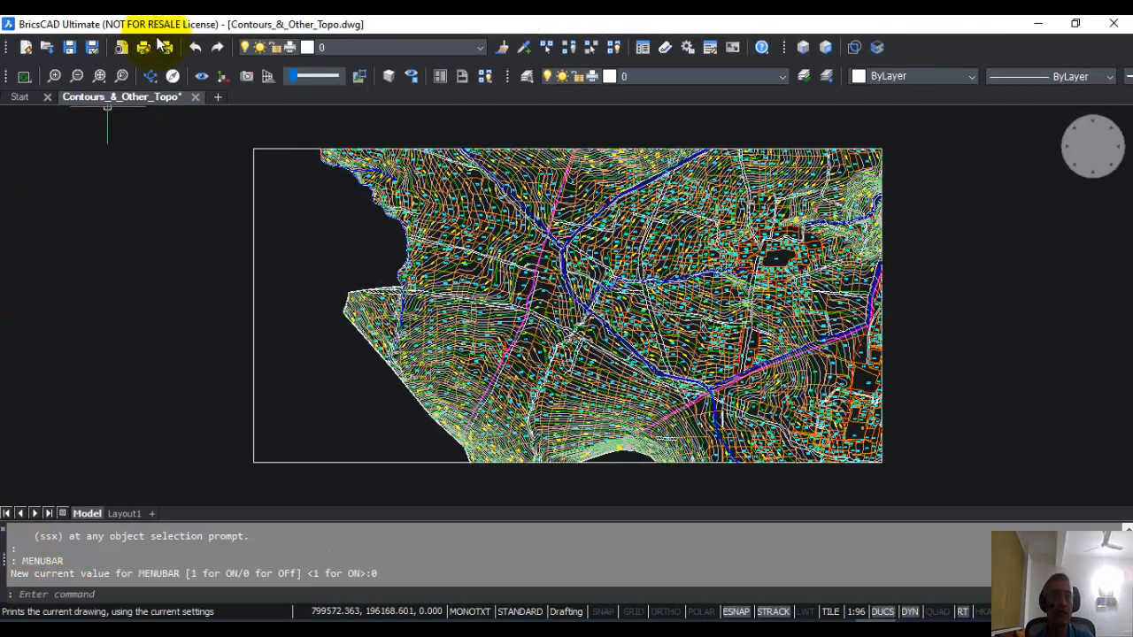
Show the menu bar again by setting the MENUBAR variable to 1.
{"action": "left_click", "coordinate": [54, 597]}
{"action": "type", "text": "MENUBAR"}
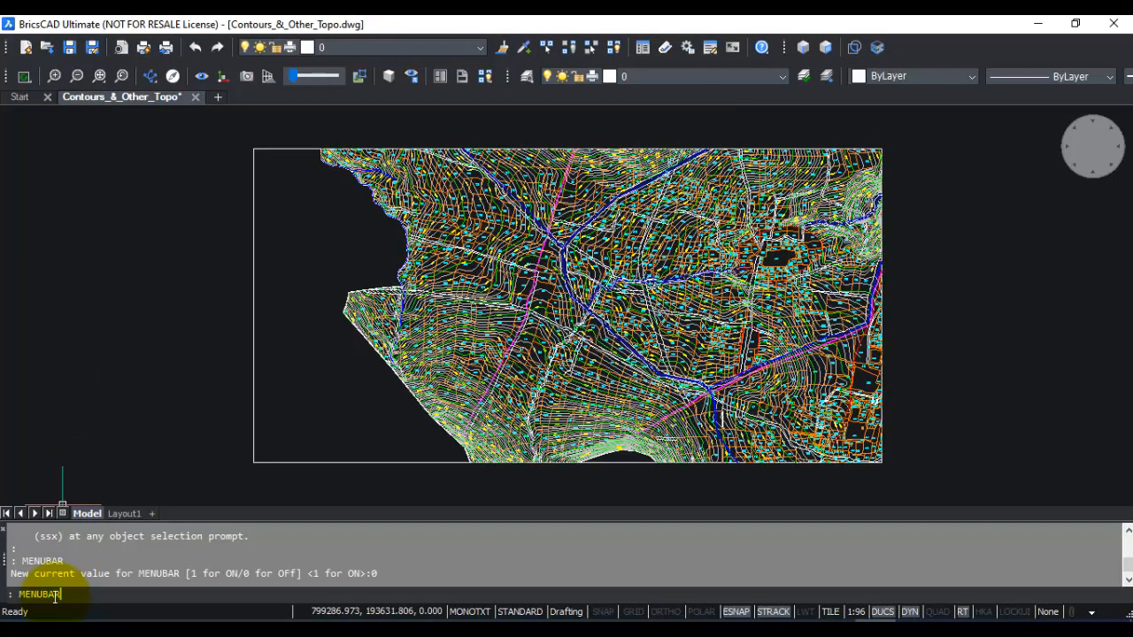
{"action": "key", "text": "Return"}
{"action": "type", "text": "1"}
{"action": "key", "text": "Return"}
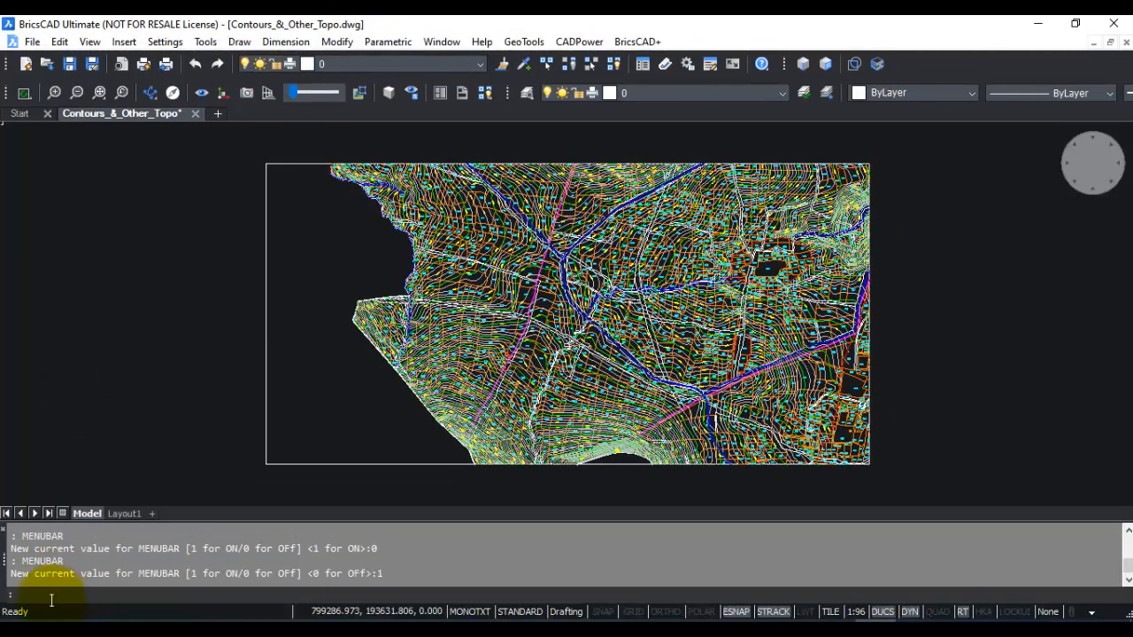
Turn on the ribbon bar and look through its Parametric, Manage and Output commands.
{"action": "left_click", "coordinate": [87, 42]}
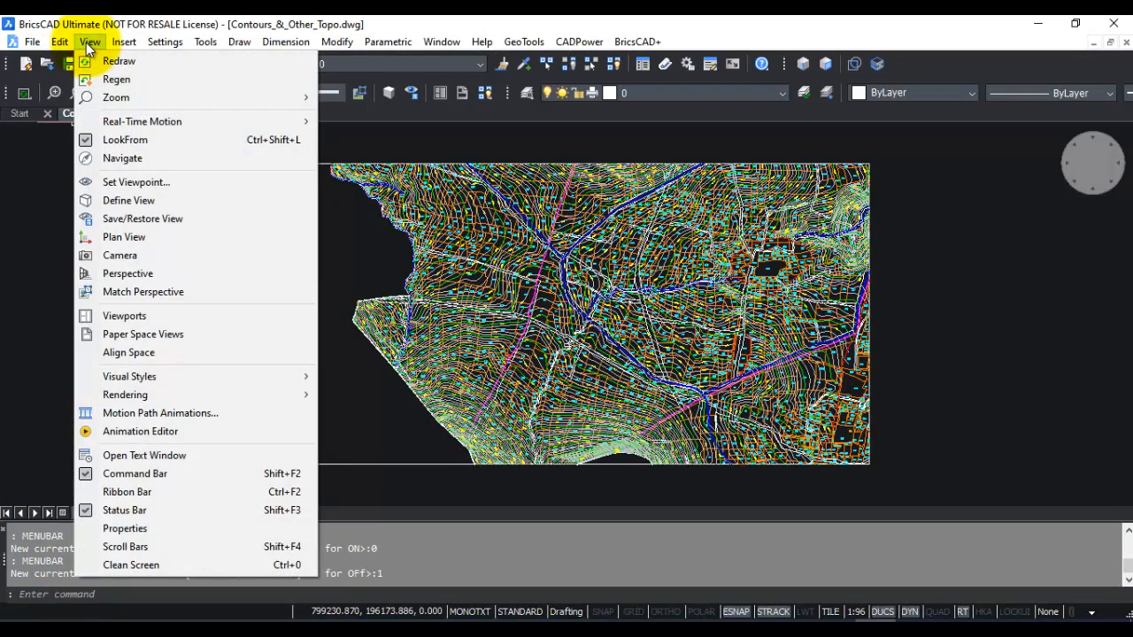
{"action": "left_click", "coordinate": [93, 493]}
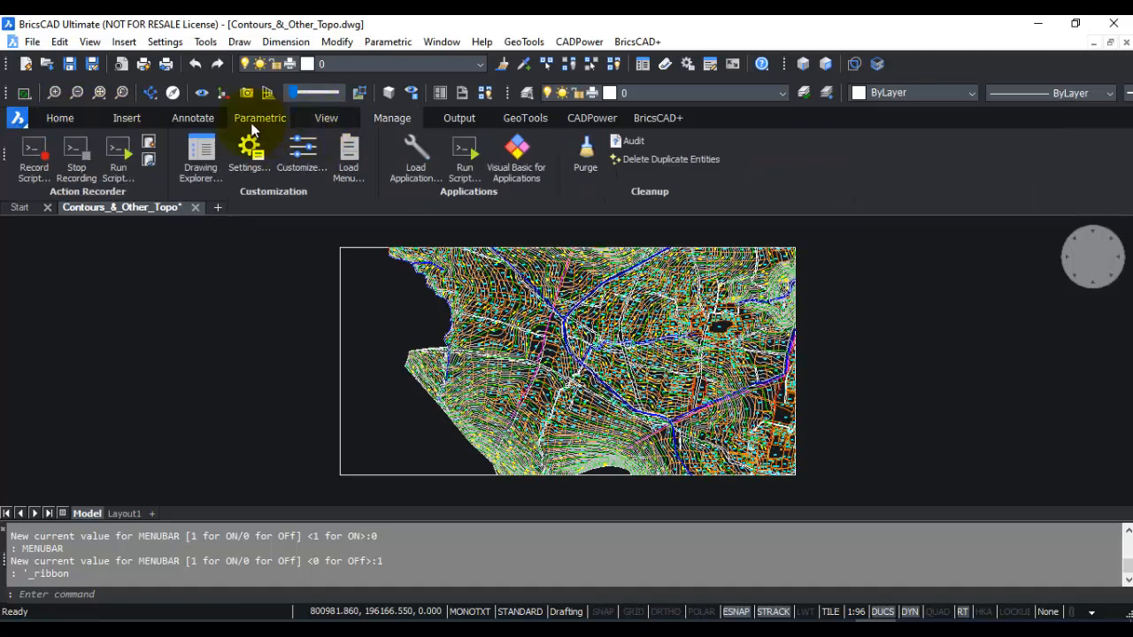
{"action": "left_click", "coordinate": [254, 121]}
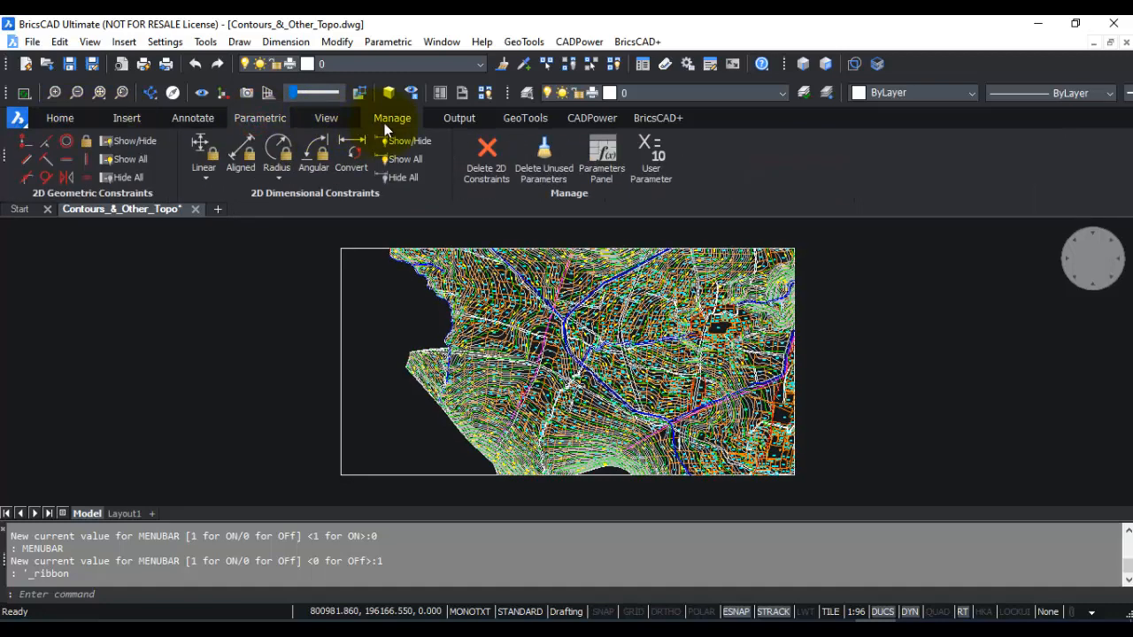
{"action": "left_click", "coordinate": [386, 122]}
{"action": "left_click", "coordinate": [443, 117]}
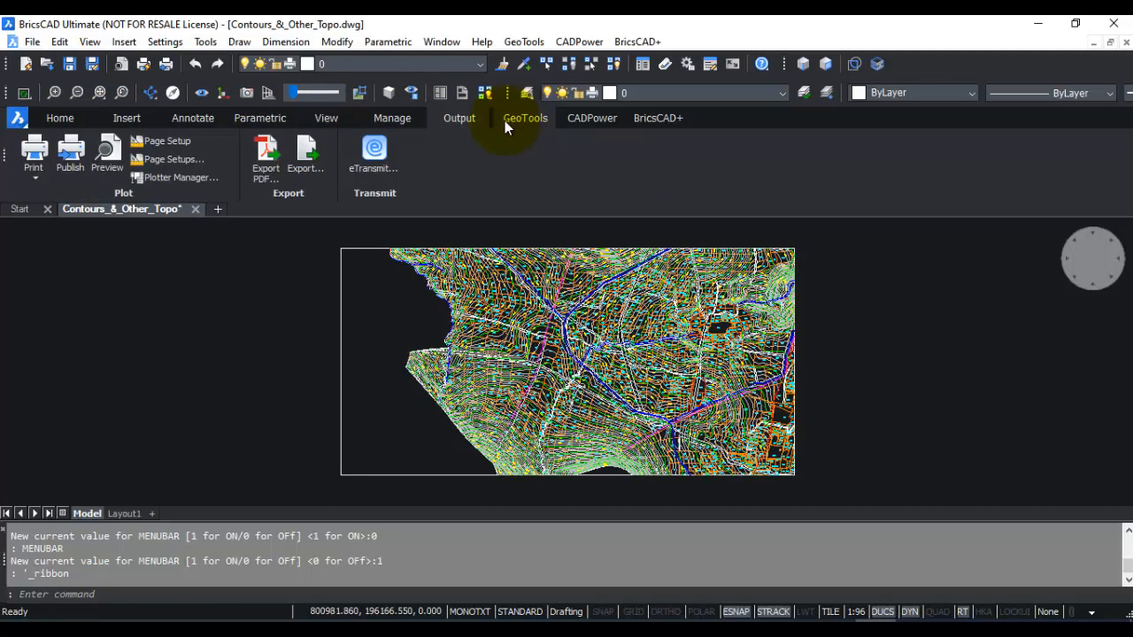
{"action": "left_click", "coordinate": [259, 119]}
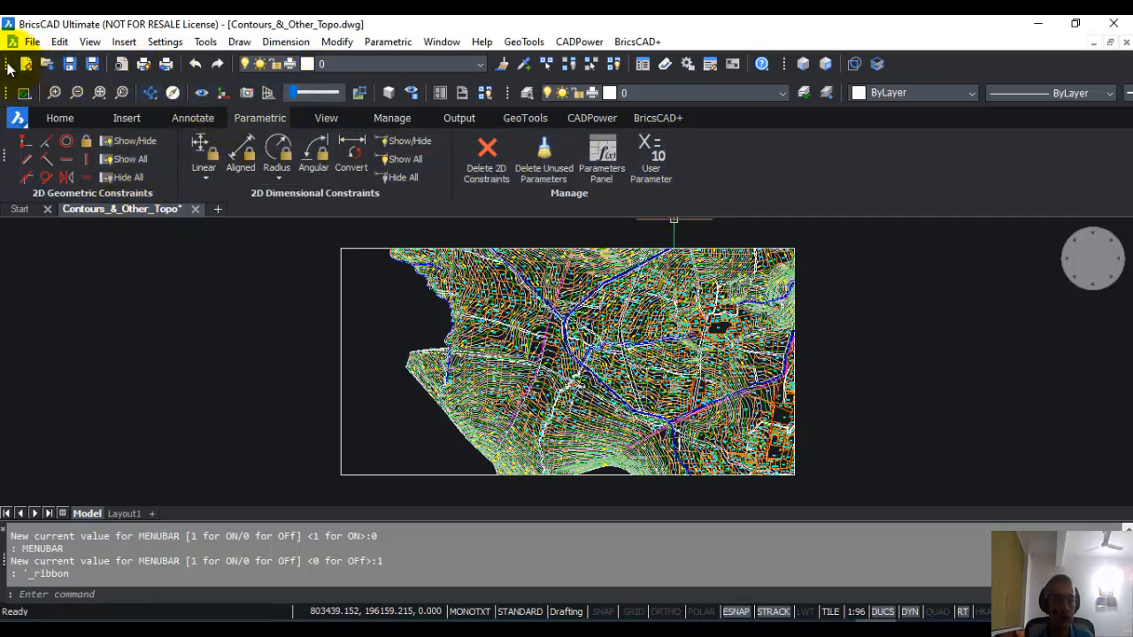
Undock and close the Access, View and Entity Properties toolbars and the small remaining toolbar, keeping only the ribbon and menu bar.
{"action": "mouse_move", "coordinate": [9, 69]}
{"action": "left_mouse_down"}
{"action": "mouse_move", "coordinate": [77, 189]}
{"action": "mouse_move", "coordinate": [90, 270]}
{"action": "left_mouse_up"}
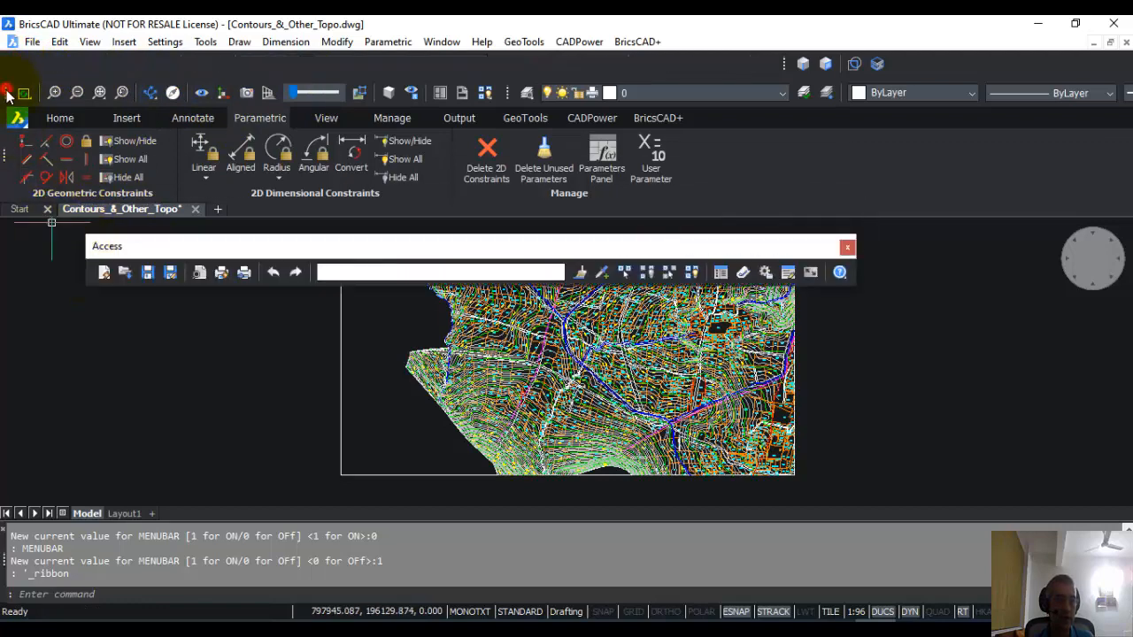
{"action": "left_click_drag", "start_coordinate": [7, 94], "coordinate": [73, 380]}
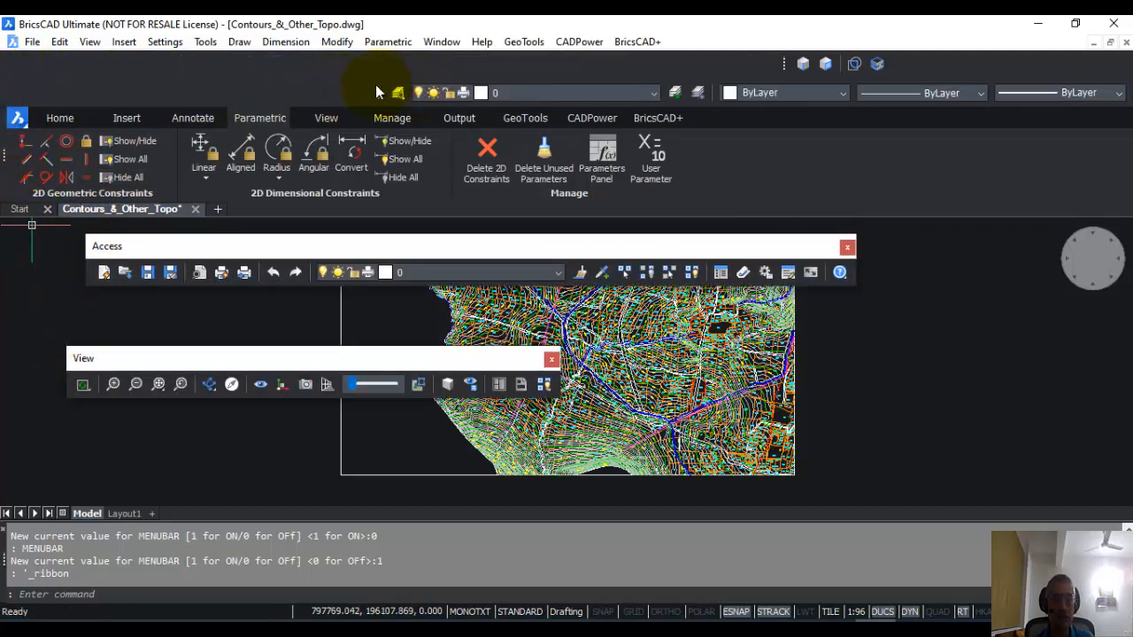
{"action": "left_click_drag", "start_coordinate": [377, 91], "coordinate": [306, 437]}
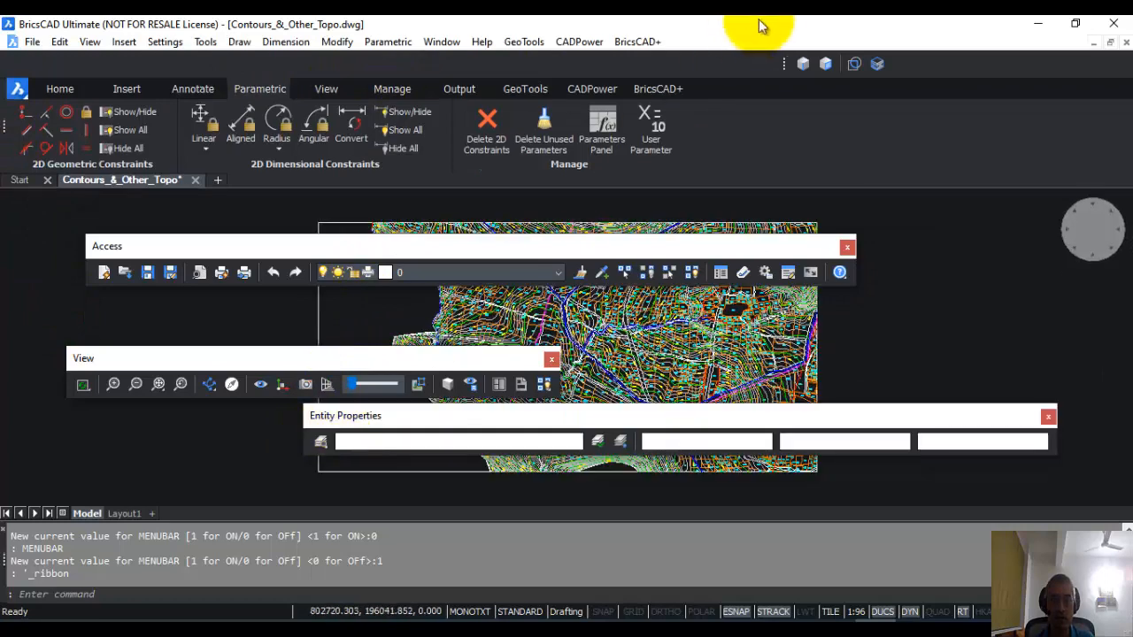
{"action": "left_click_drag", "start_coordinate": [784, 63], "coordinate": [619, 379]}
{"action": "left_click", "coordinate": [716, 355]}
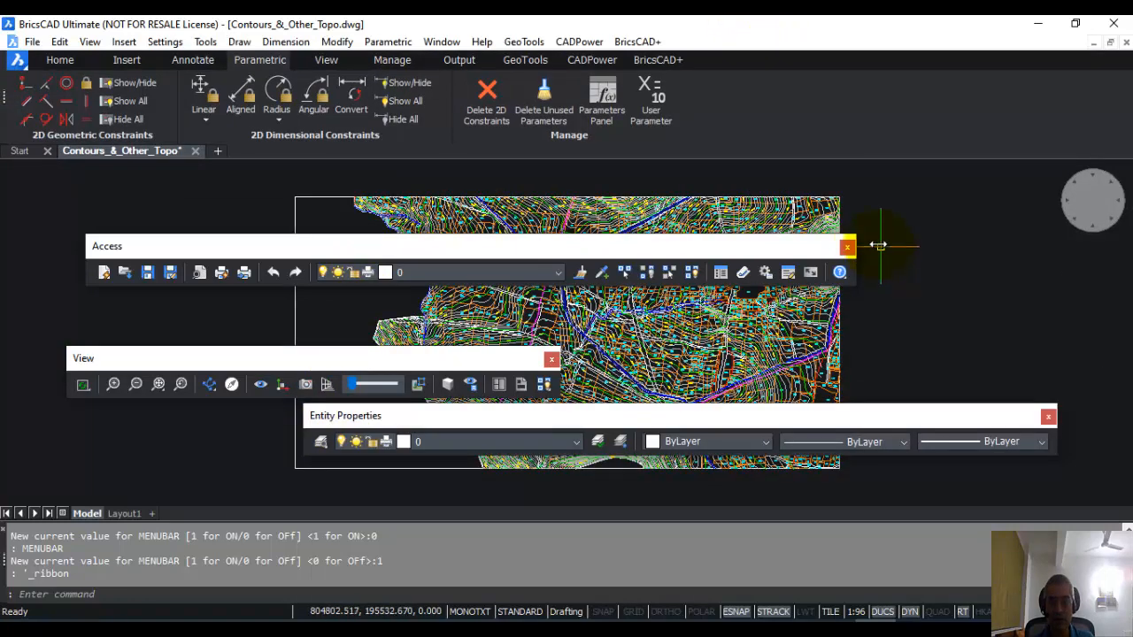
{"action": "left_click", "coordinate": [848, 246]}
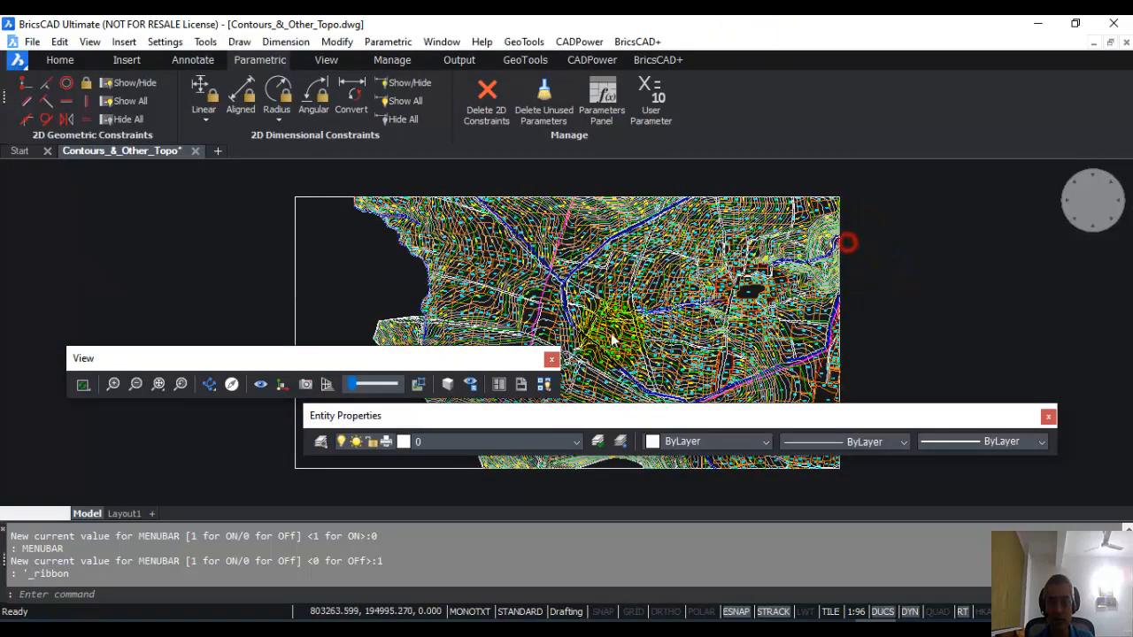
{"action": "left_click", "coordinate": [552, 360]}
{"action": "left_click", "coordinate": [1048, 415]}
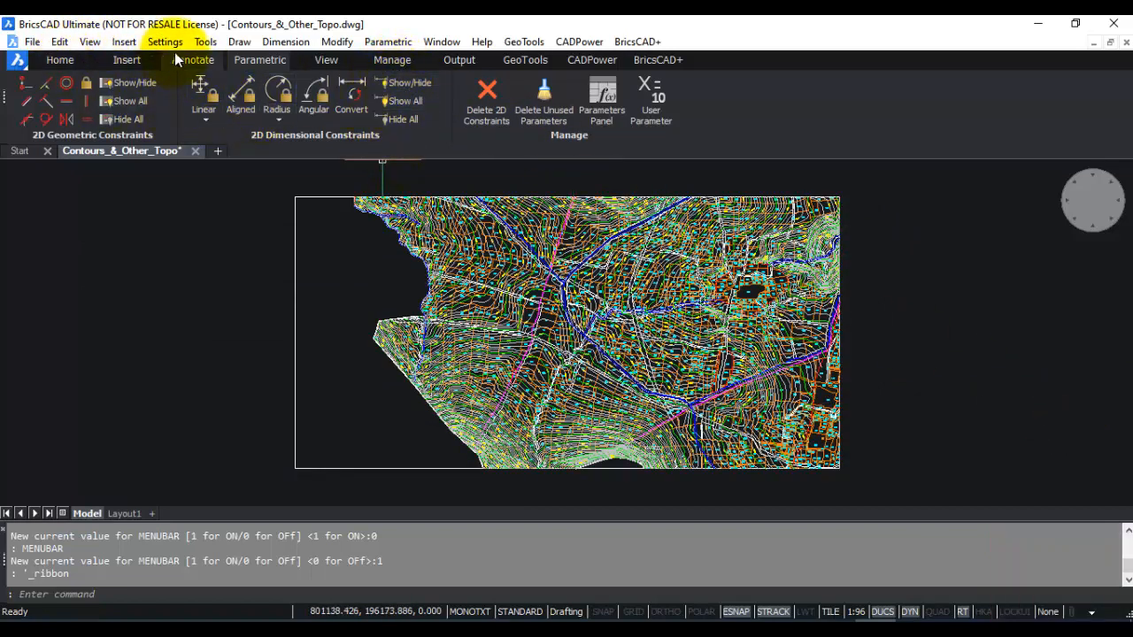
{"action": "left_click", "coordinate": [199, 56]}
{"action": "left_click", "coordinate": [256, 61]}
{"action": "left_click", "coordinate": [317, 63]}
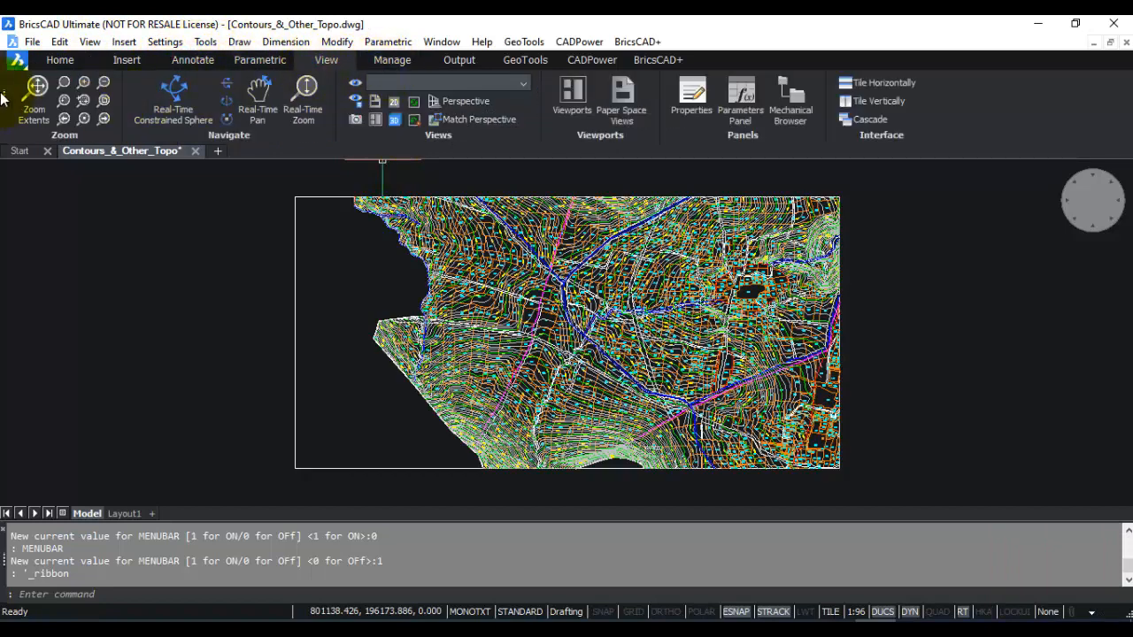
{"action": "left_click", "coordinate": [86, 42]}
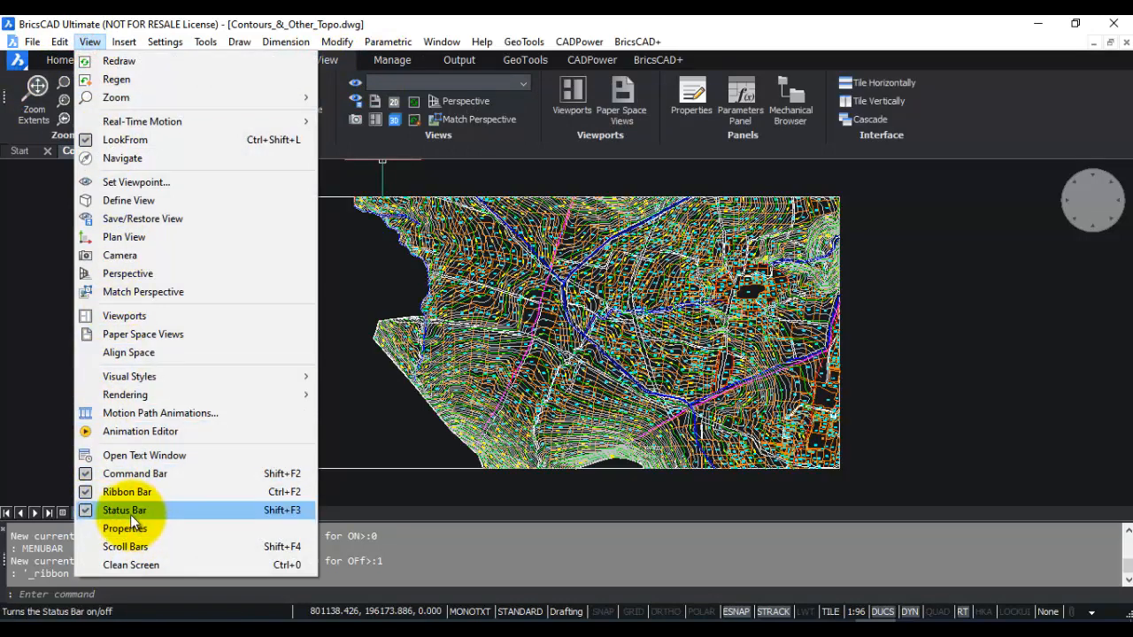
{"action": "left_click", "coordinate": [12, 412]}
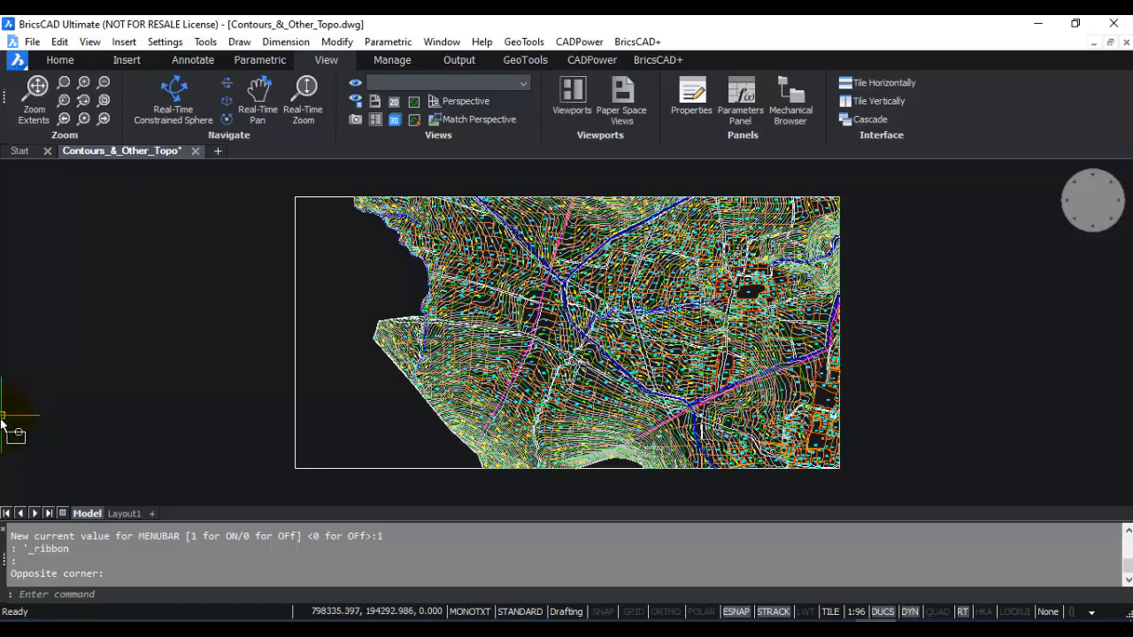
Display the Draw toolbar from the BRICSCAD toolbar group and pull it away from its docked position.
{"action": "right_click", "coordinate": [993, 91]}
{"action": "mouse_move", "coordinate": [1030, 139]}
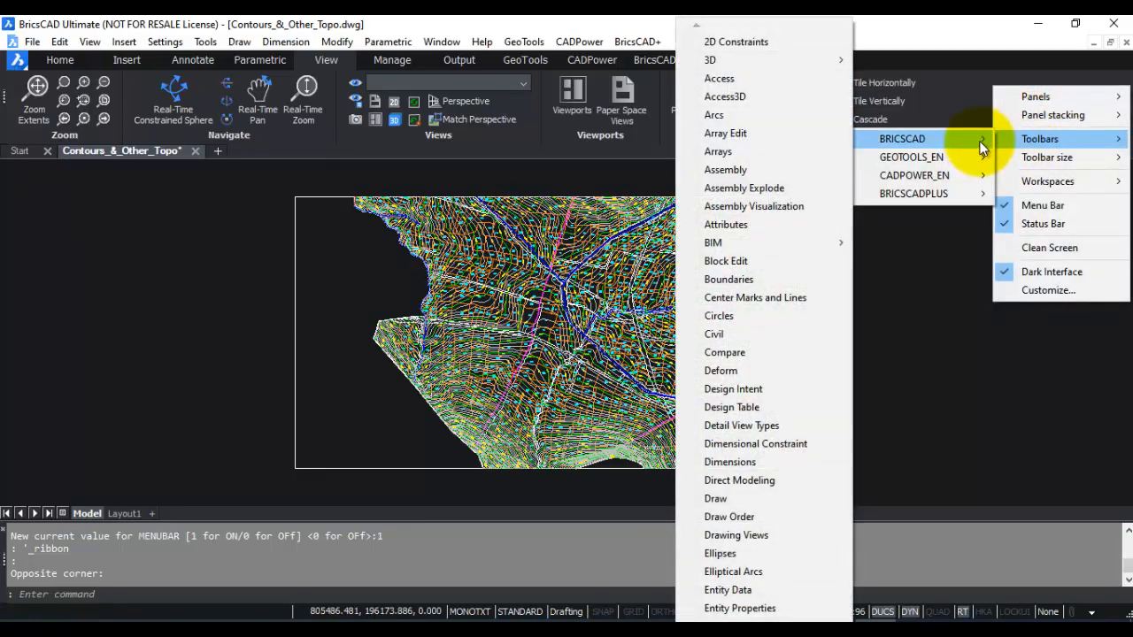
{"action": "mouse_move", "coordinate": [981, 144]}
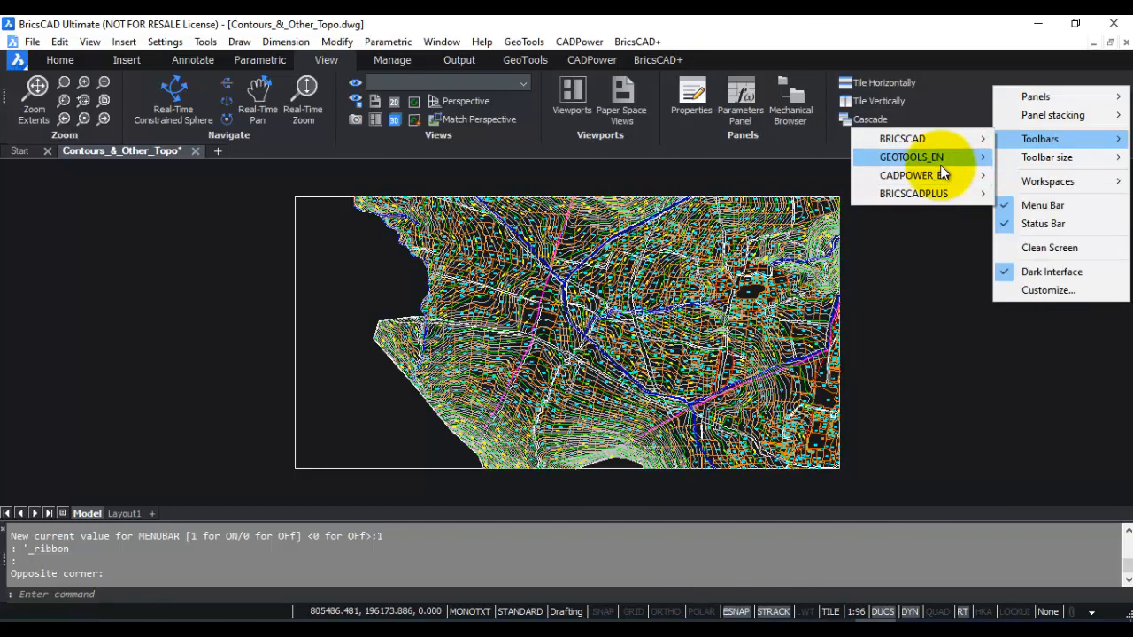
{"action": "mouse_move", "coordinate": [940, 164]}
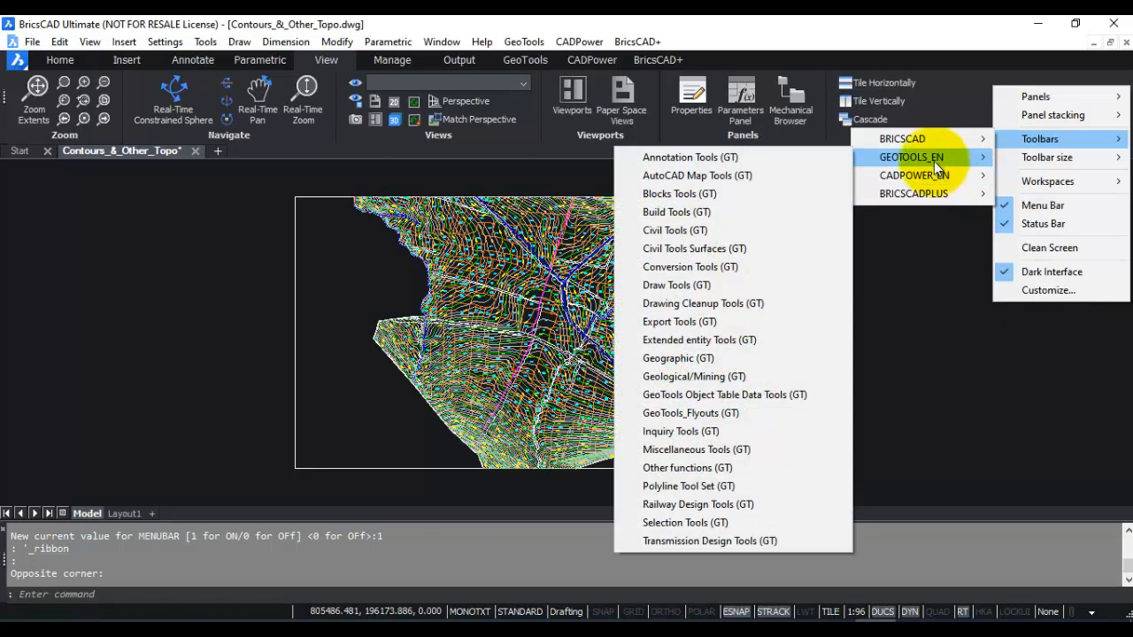
{"action": "mouse_move", "coordinate": [933, 141]}
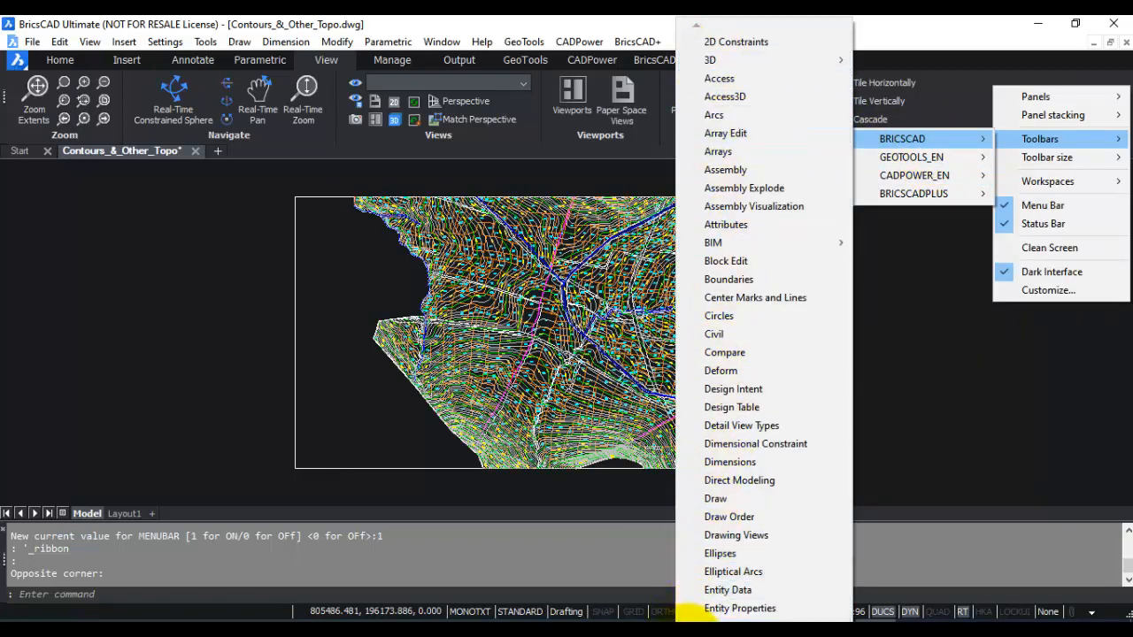
{"action": "scroll", "coordinate": [699, 618], "scroll_direction": "down", "scroll_amount": 3}
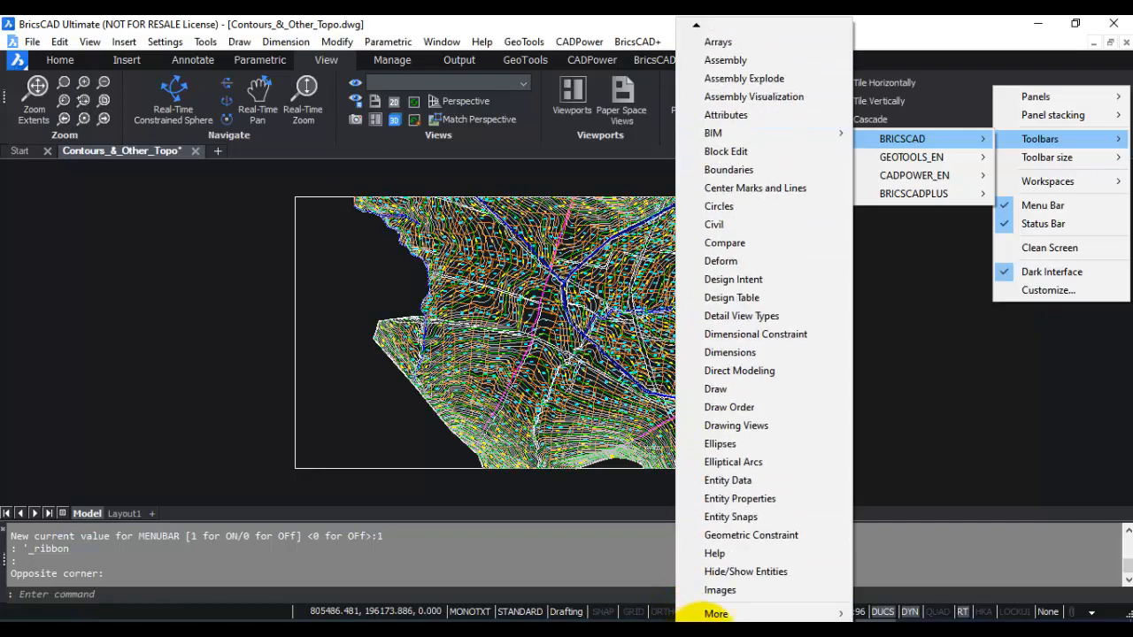
{"action": "mouse_move", "coordinate": [715, 614]}
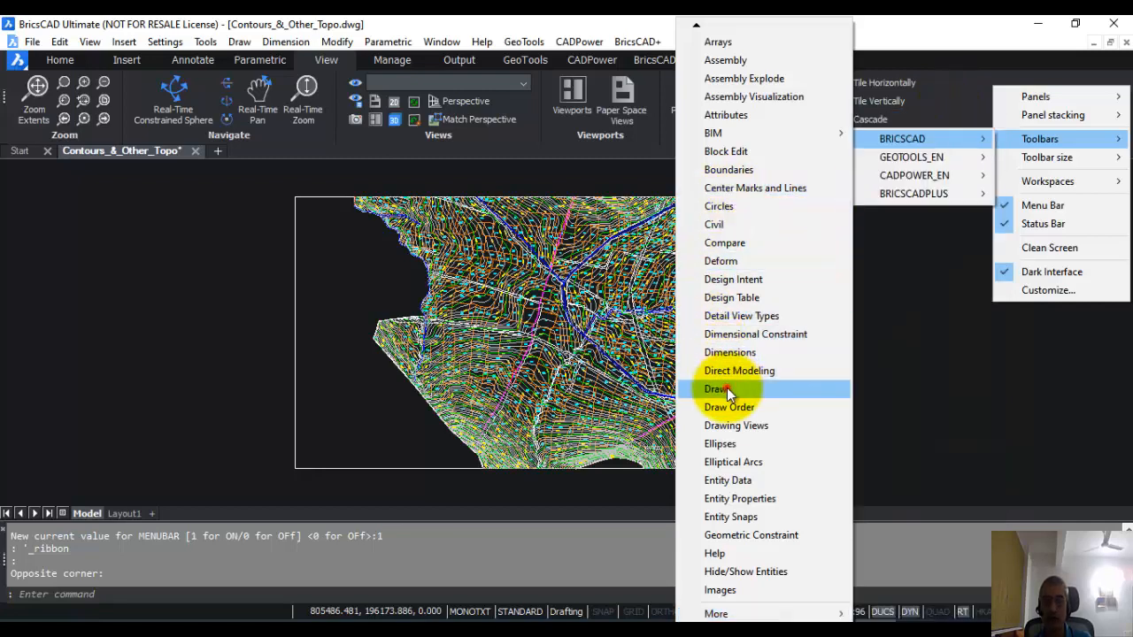
{"action": "left_click", "coordinate": [726, 388]}
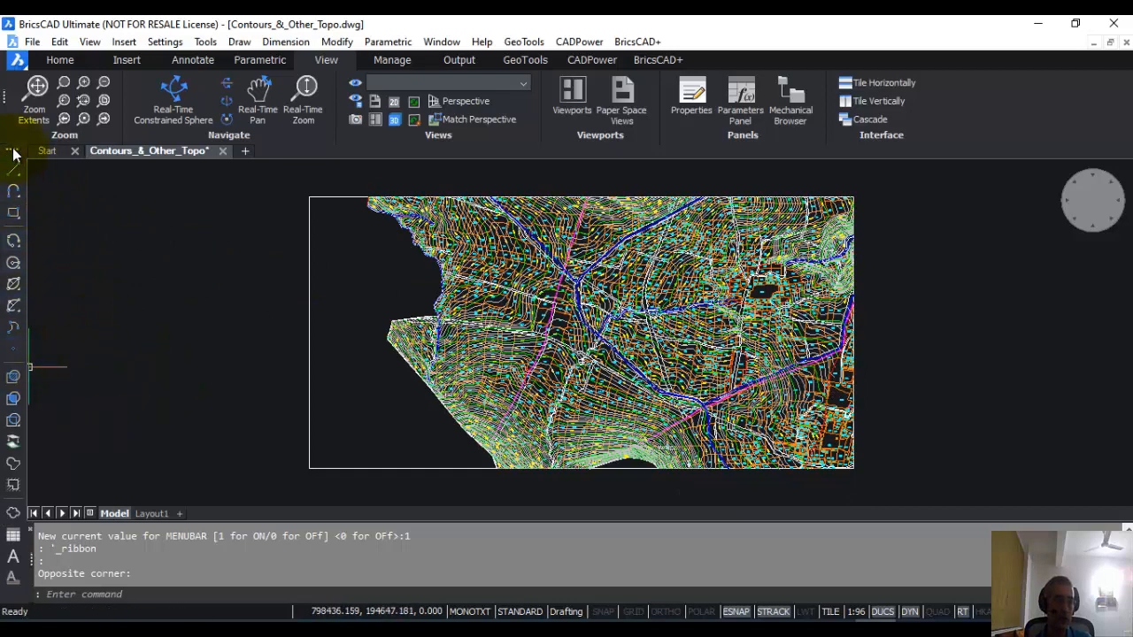
{"action": "mouse_move", "coordinate": [13, 152]}
{"action": "left_mouse_down"}
{"action": "mouse_move", "coordinate": [186, 191]}
{"action": "mouse_move", "coordinate": [647, 169]}
{"action": "mouse_move", "coordinate": [697, 65]}
{"action": "left_mouse_up"}
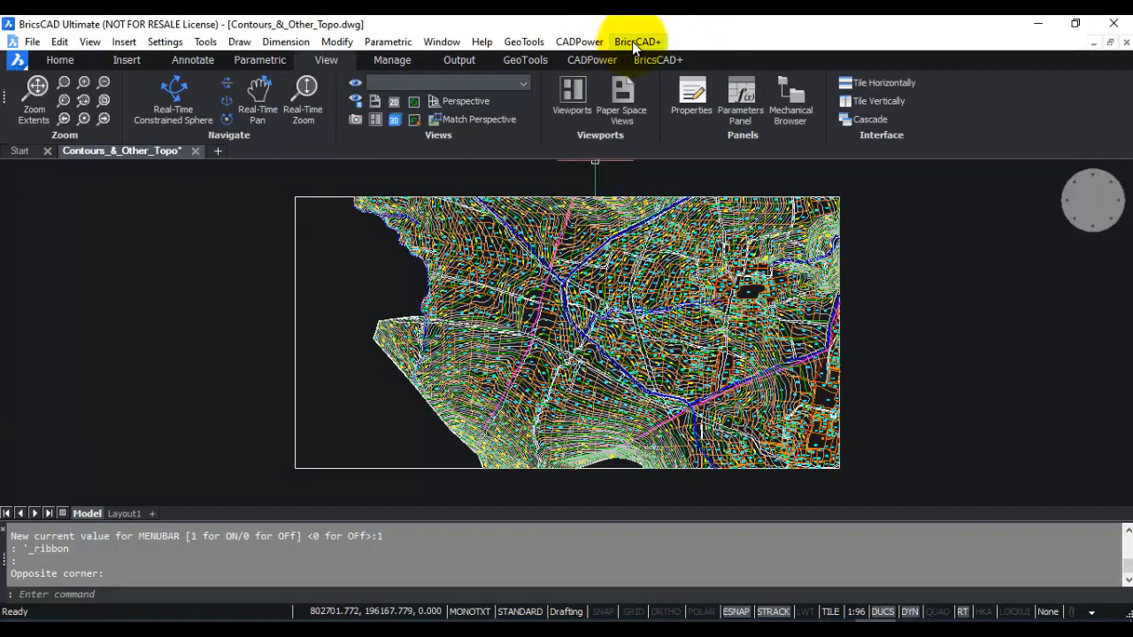
Use the BricsCAD+ drawing settings to display the Access, Entity Properties, View and Selection Modes toolbars, with CADPower allowed to manage toolbars.
{"action": "left_click", "coordinate": [634, 43]}
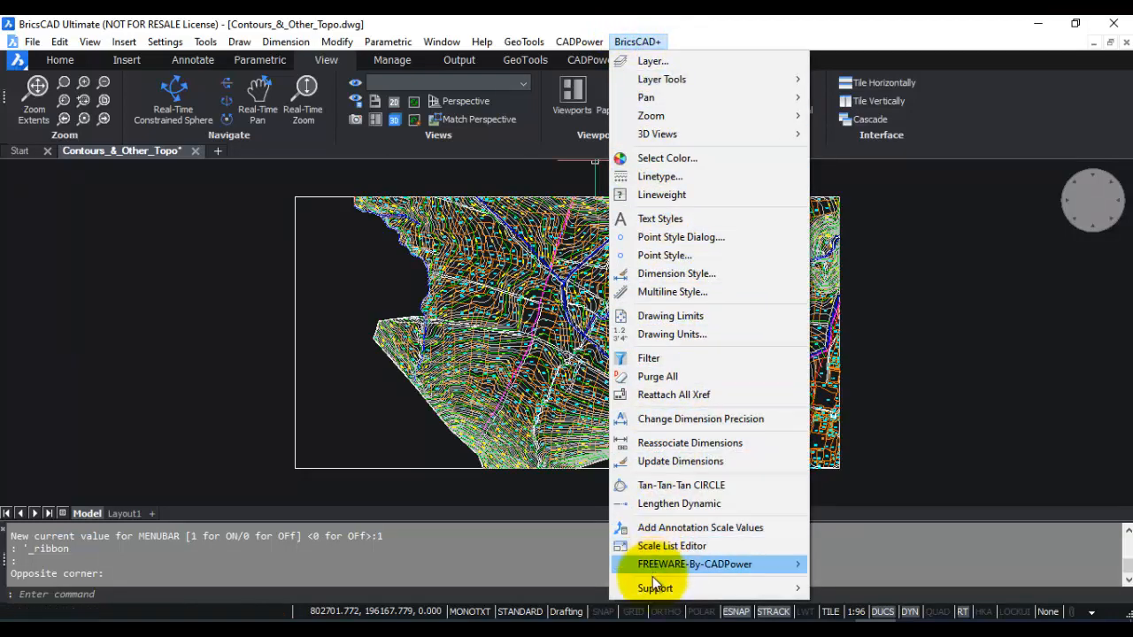
{"action": "mouse_move", "coordinate": [653, 588]}
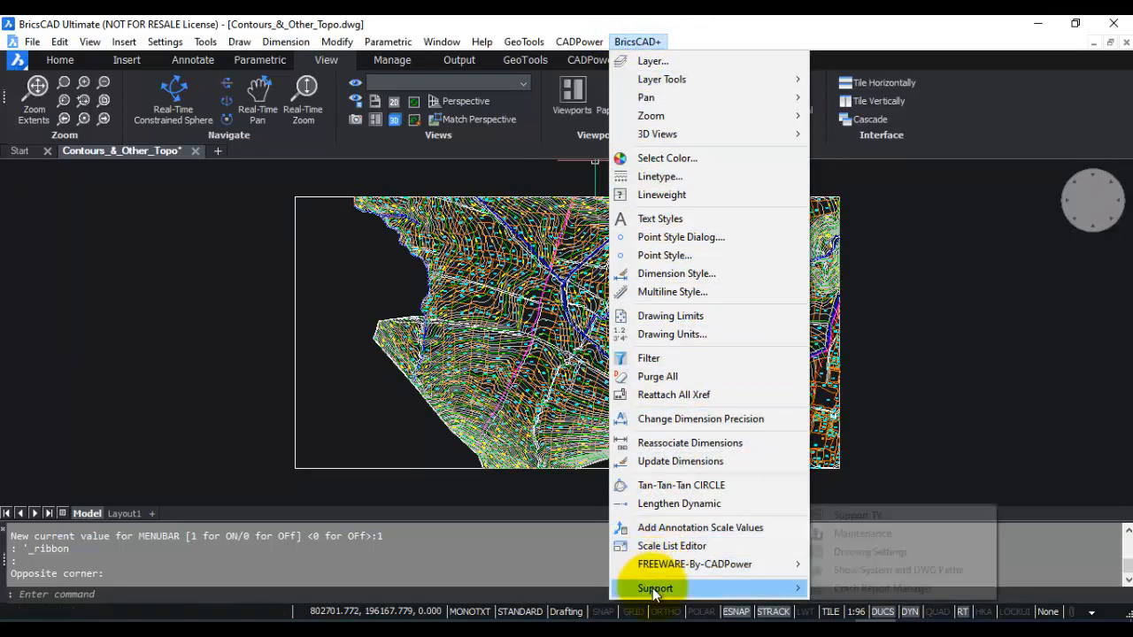
{"action": "left_click", "coordinate": [794, 586]}
{"action": "left_click", "coordinate": [834, 556]}
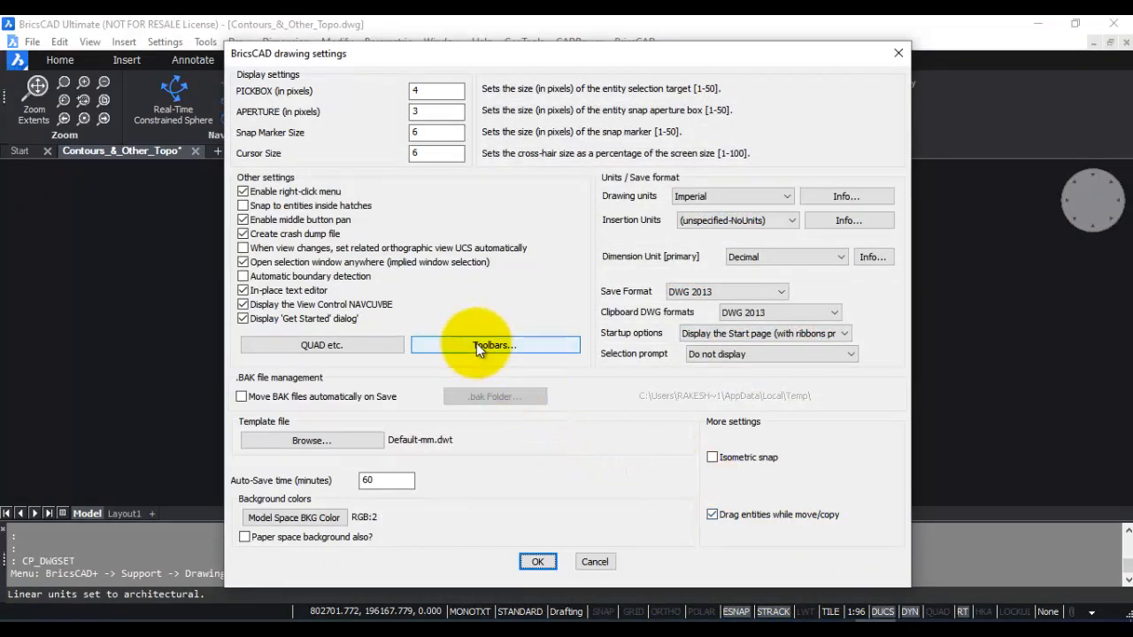
{"action": "left_click", "coordinate": [476, 343]}
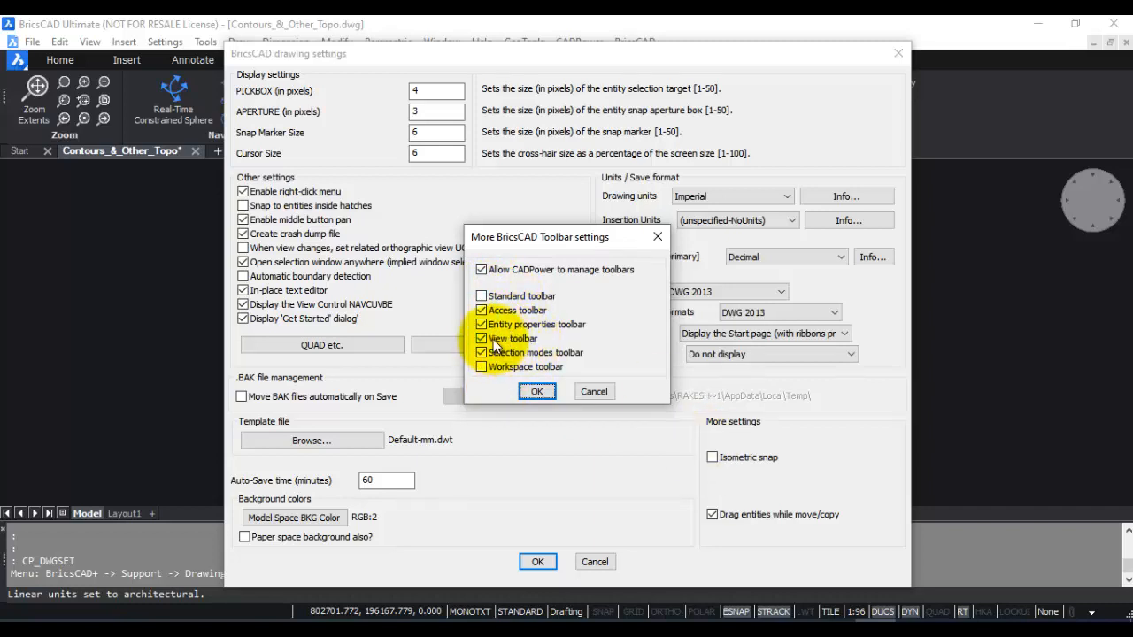
{"action": "left_click", "coordinate": [537, 392]}
{"action": "left_click", "coordinate": [539, 560]}
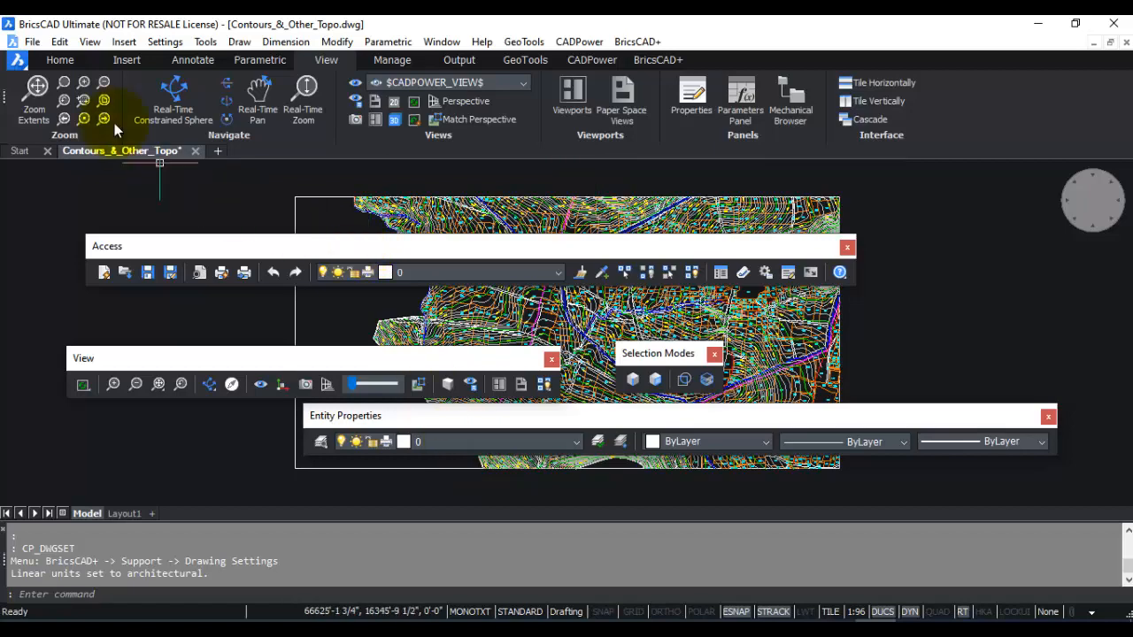
Turn off the ribbon bar and dock the Access, View, Entity Properties and Selection Modes toolbars in two rows beneath the menu bar.
{"action": "left_click", "coordinate": [89, 41]}
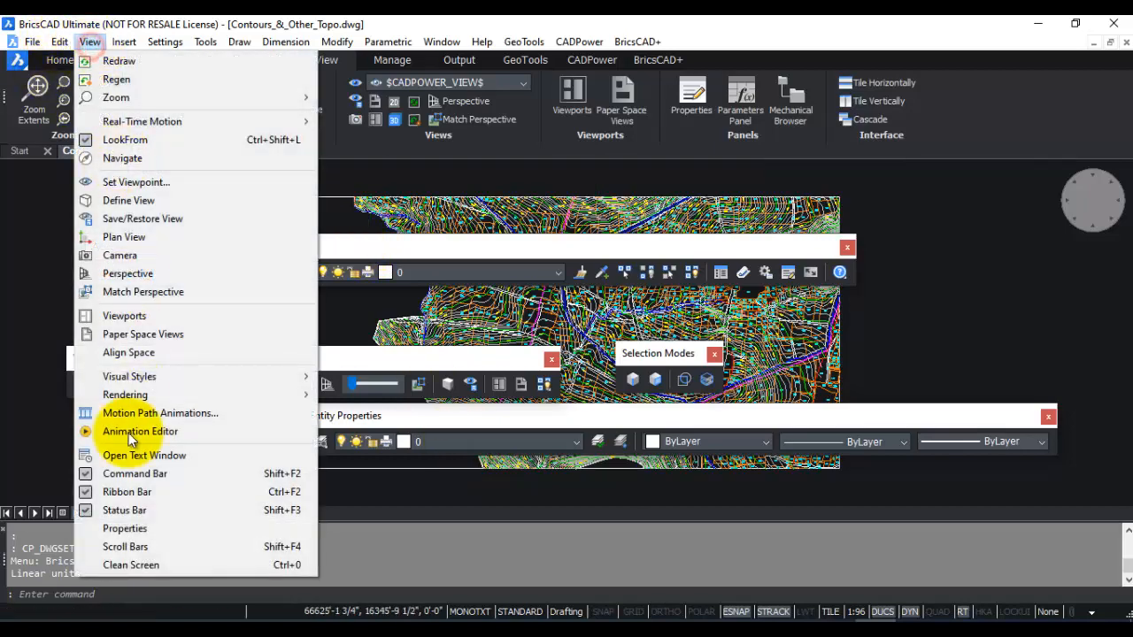
{"action": "left_click", "coordinate": [112, 492]}
{"action": "mouse_move", "coordinate": [262, 249]}
{"action": "left_mouse_down"}
{"action": "mouse_move", "coordinate": [431, 56]}
{"action": "mouse_move", "coordinate": [455, 76]}
{"action": "mouse_move", "coordinate": [317, 71]}
{"action": "left_mouse_up"}
{"action": "mouse_move", "coordinate": [289, 359]}
{"action": "left_mouse_down"}
{"action": "mouse_move", "coordinate": [268, 170]}
{"action": "mouse_move", "coordinate": [299, 198]}
{"action": "mouse_move", "coordinate": [350, 137]}
{"action": "mouse_move", "coordinate": [354, 76]}
{"action": "mouse_move", "coordinate": [354, 92]}
{"action": "left_mouse_up"}
{"action": "mouse_move", "coordinate": [414, 426]}
{"action": "left_mouse_down"}
{"action": "mouse_move", "coordinate": [412, 244]}
{"action": "mouse_move", "coordinate": [519, 92]}
{"action": "left_mouse_up"}
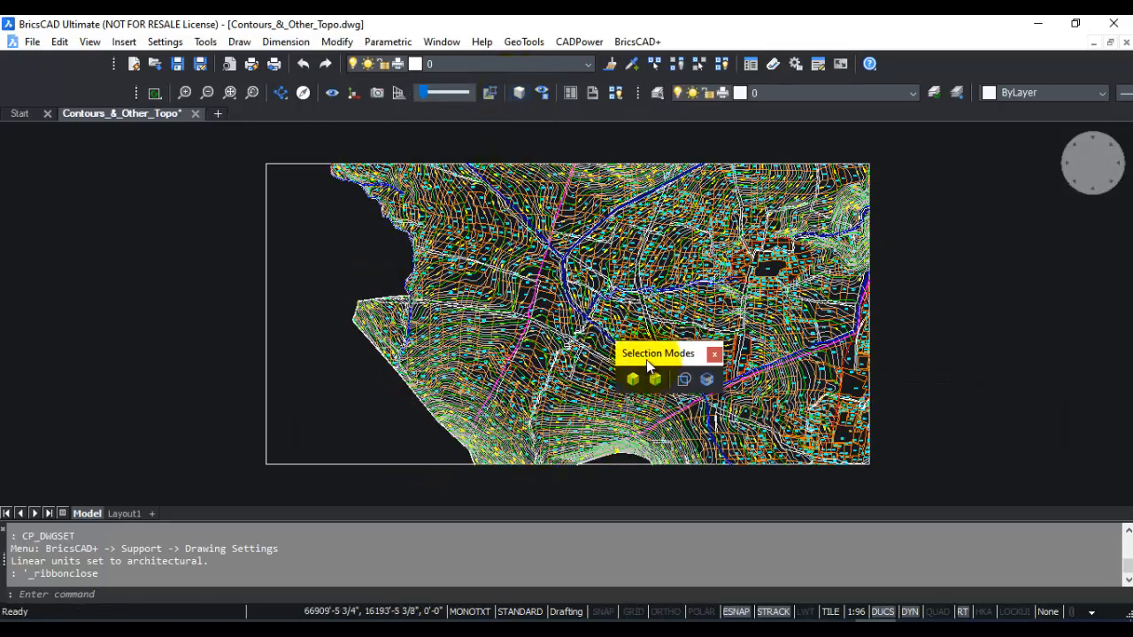
{"action": "left_click_drag", "start_coordinate": [655, 353], "coordinate": [923, 71]}
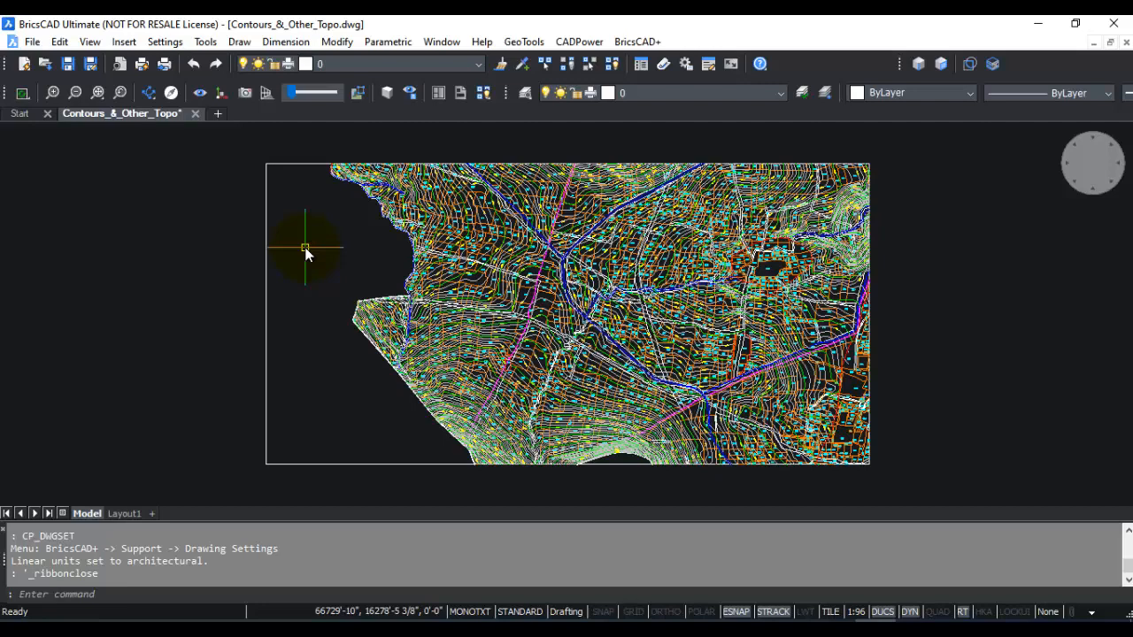
{"action": "left_click", "coordinate": [90, 41]}
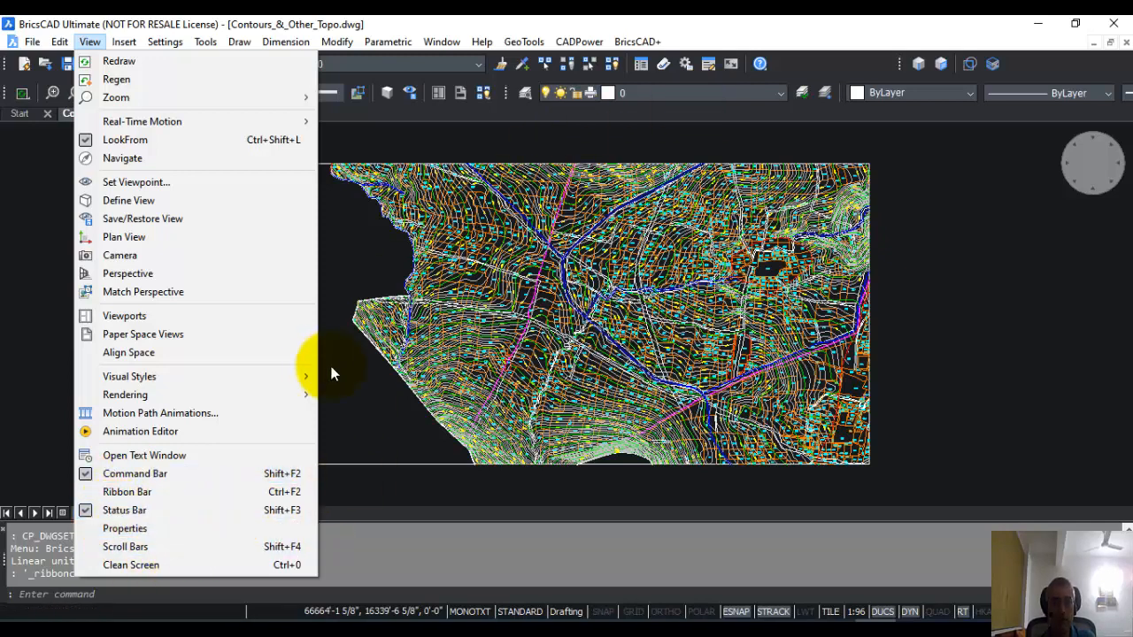
{"action": "left_click", "coordinate": [465, 134]}
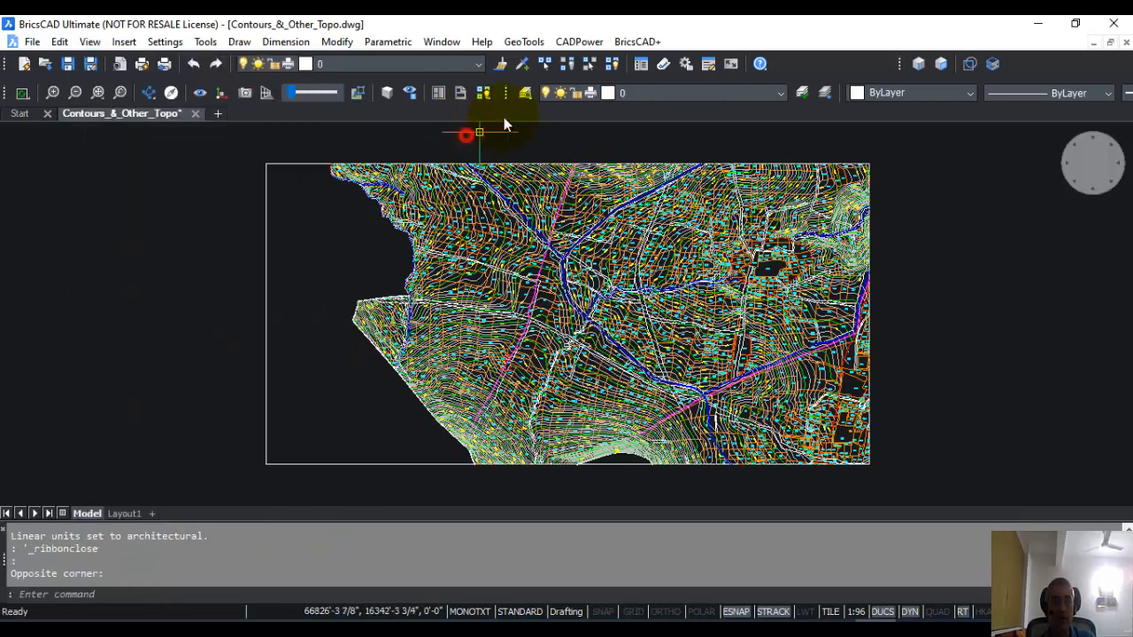